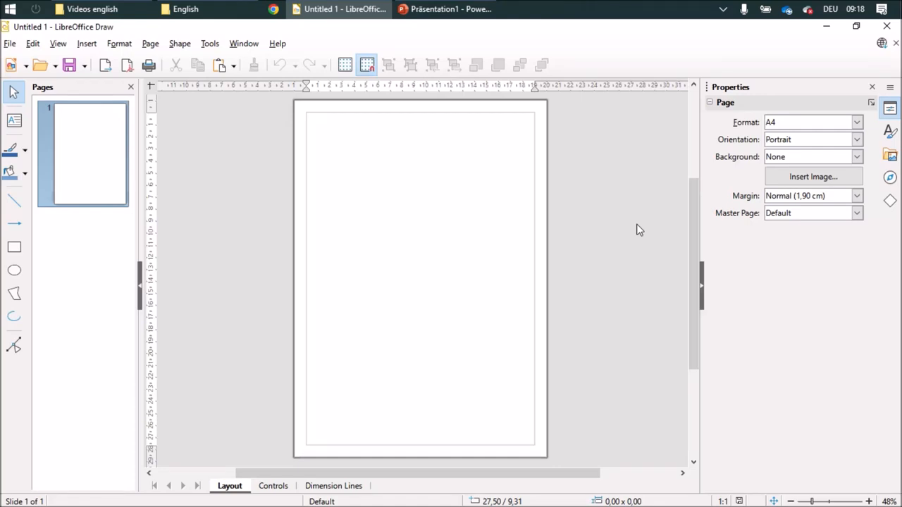
- Show the dot grid on the page and switch to the Rectangle tool
click(350, 67)
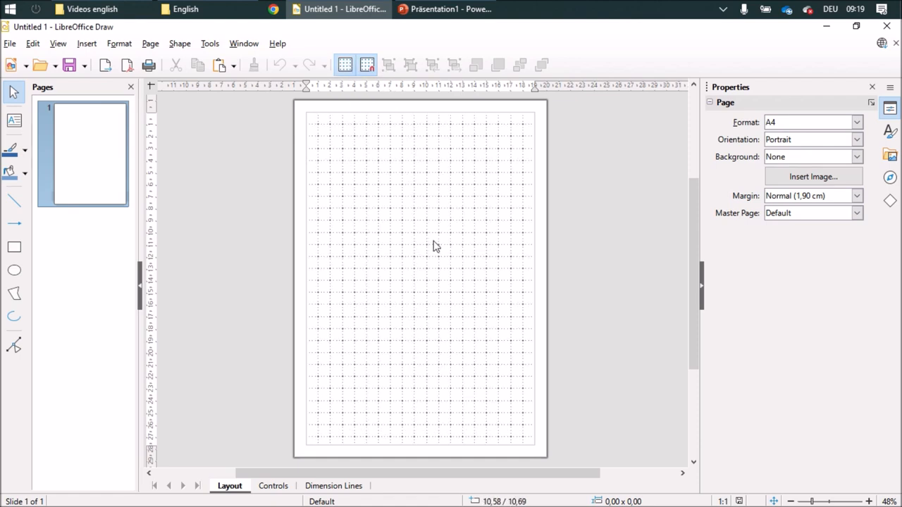
ctrl+scroll(434, 245, up, 2)
scroll(435, 245, up, 3)
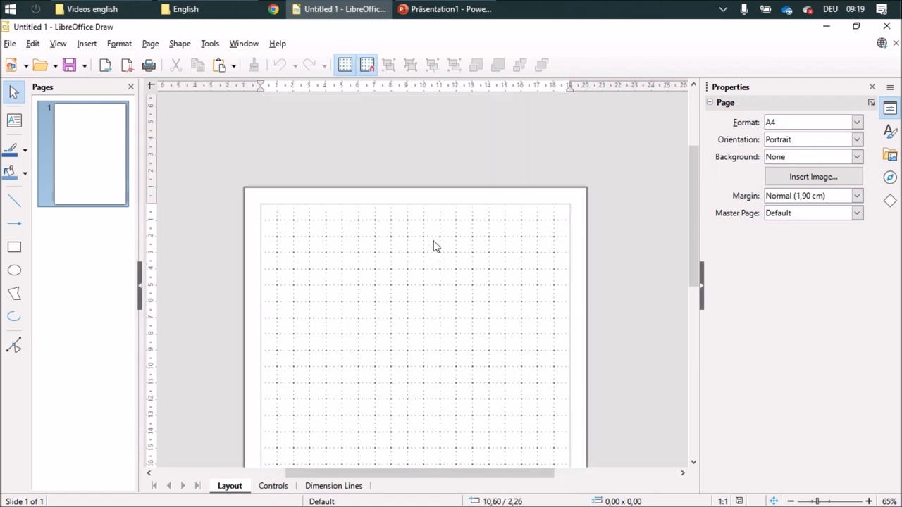
ctrl+scroll(434, 246, up, 2)
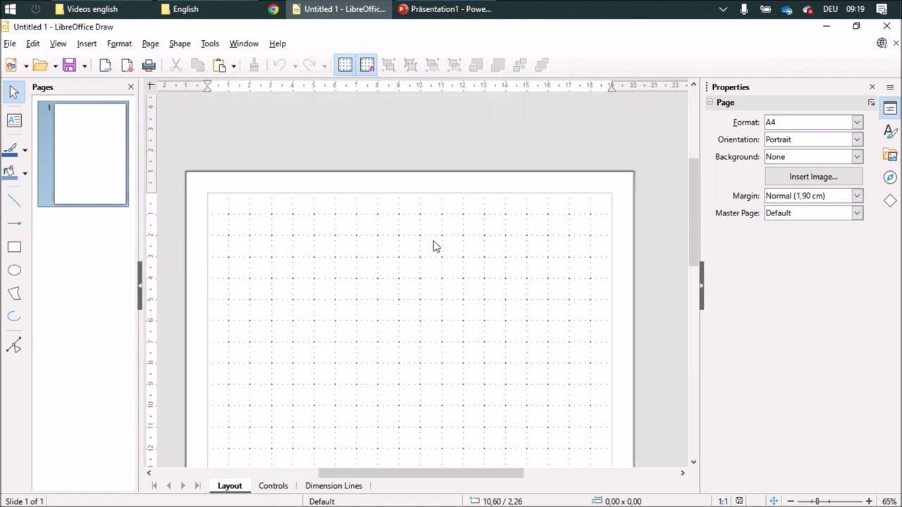
click(15, 248)
- Draw a 1 cm square near the top left with a black outline and white fill
drag(293, 238, 305, 255)
click(25, 149)
click(39, 163)
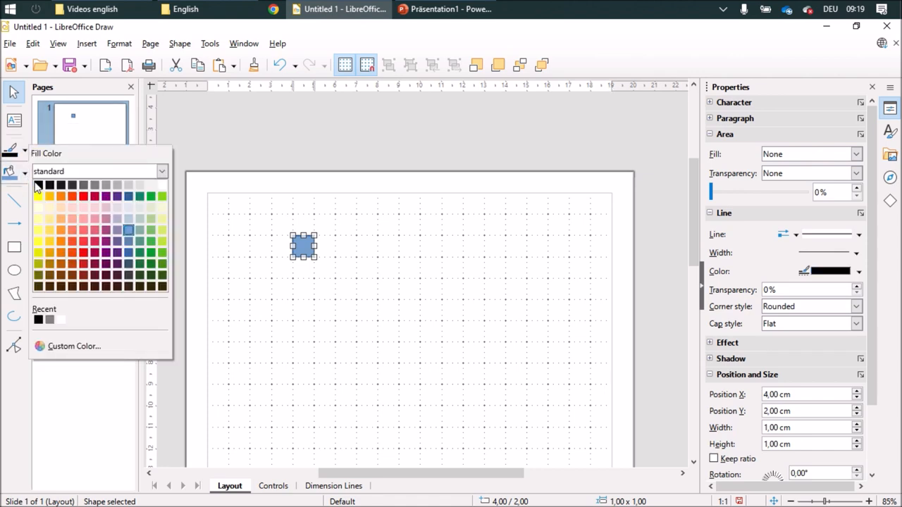
click(163, 189)
- Reselect the square and shift it one centimetre on the grid
click(401, 330)
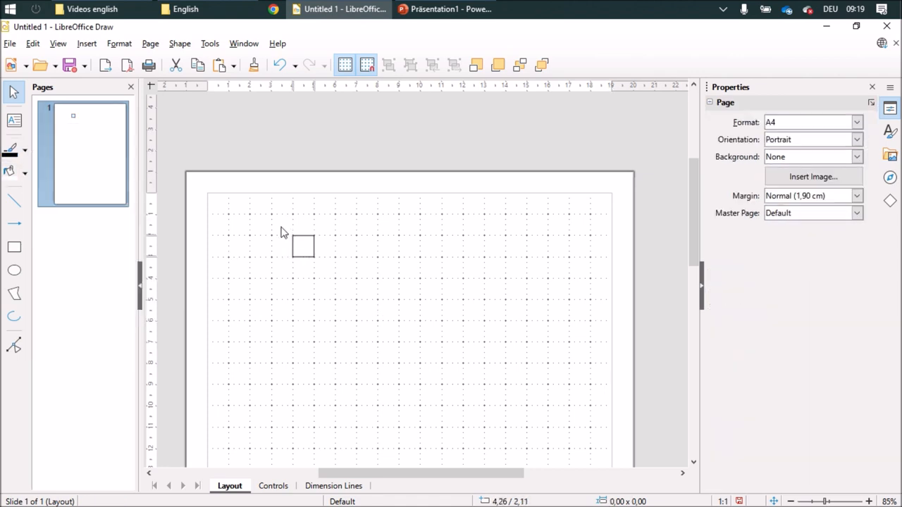
click(301, 248)
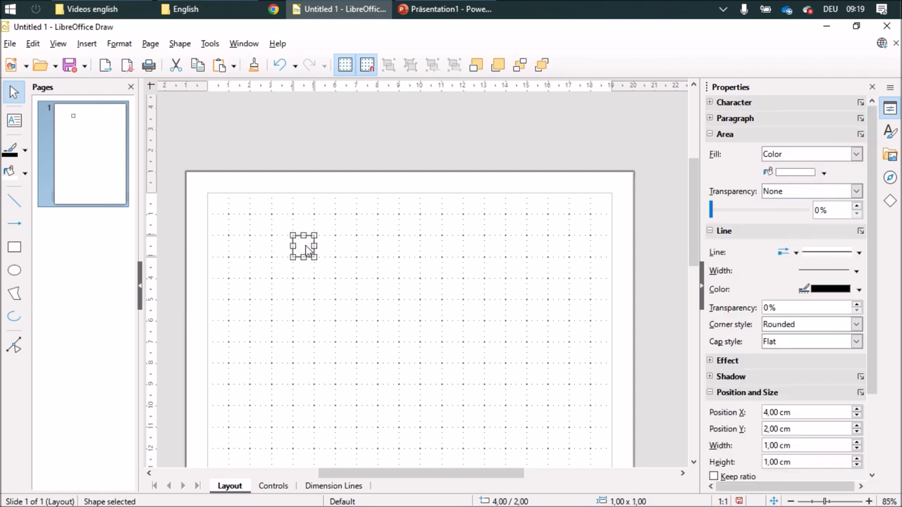
mouse_move(308, 246)
mouse_down()
mouse_move(325, 247)
mouse_move(280, 246)
mouse_move(306, 260)
mouse_move(308, 293)
mouse_up()
- Copy the square into a six-square cross net, select all six and group them
click(304, 246)
click(302, 244)
drag(245, 197, 421, 351)
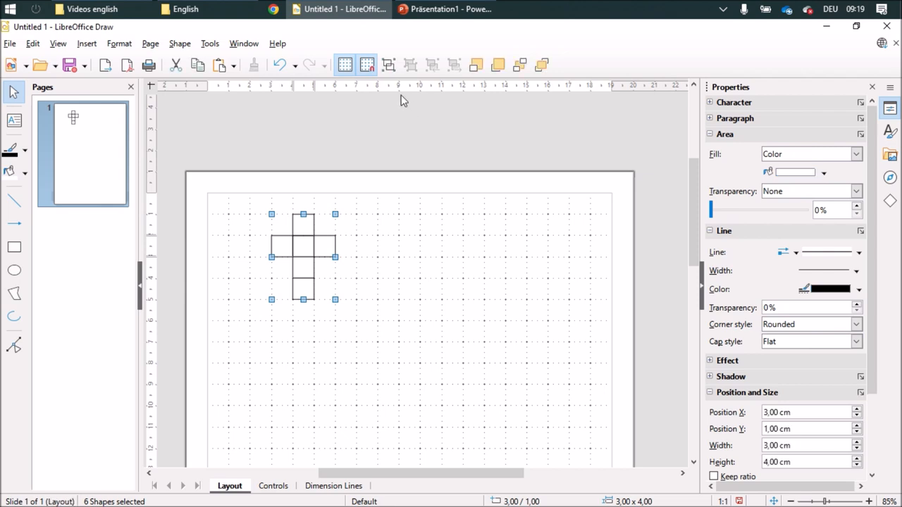
click(389, 65)
- Place a copy of the net to the right, ungroup and regroup its six squares
mouse_move(302, 244)
mouse_down()
mouse_move(407, 243)
mouse_move(421, 258)
mouse_up()
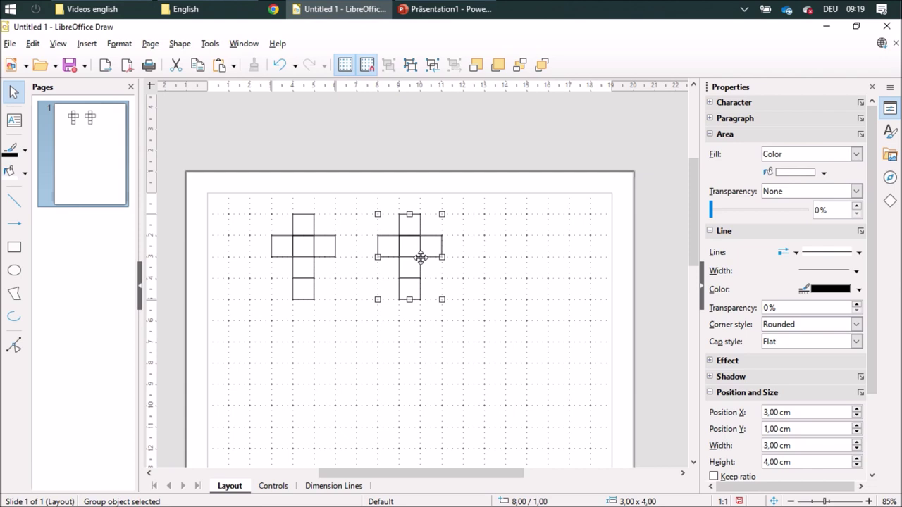
click(411, 65)
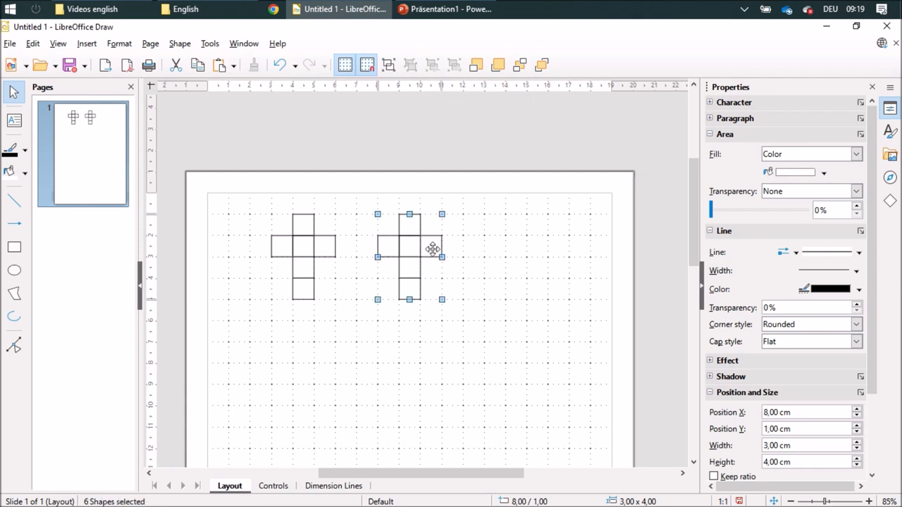
click(388, 65)
- Inside the second group, move its right-hand square down one grid cell, then exit the group
click(437, 71)
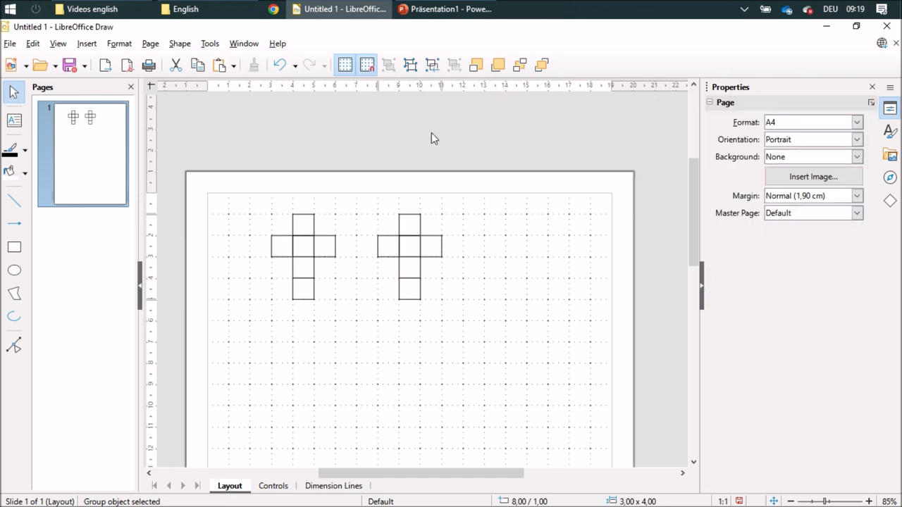
click(431, 249)
drag(432, 249, 431, 271)
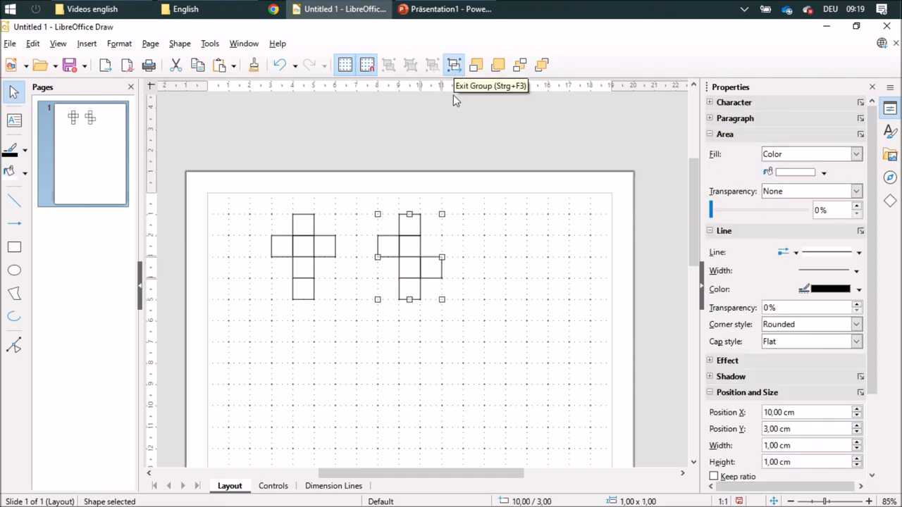
click(455, 65)
- Clear the selection and start copying the second net to the right
click(496, 287)
drag(404, 271, 523, 267)
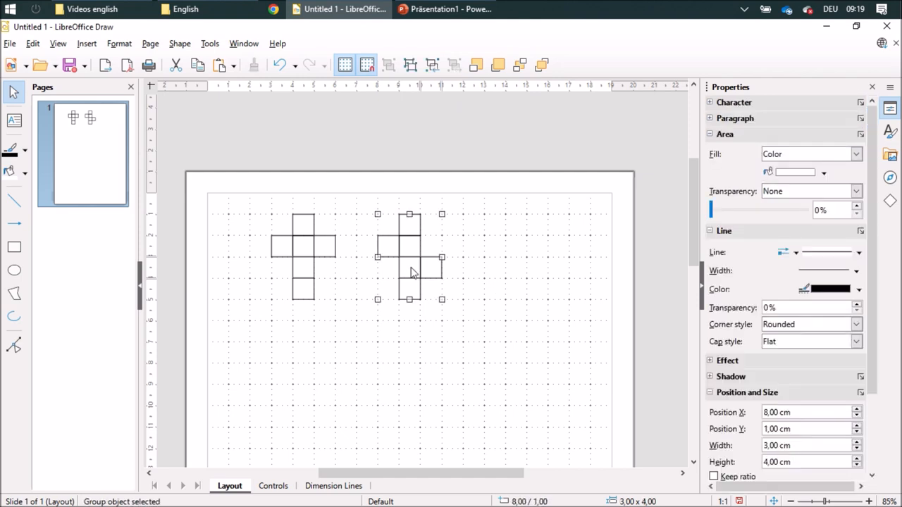
- Drop a third net further right and move its right square to the lower right inside the group
drag(524, 267, 524, 265)
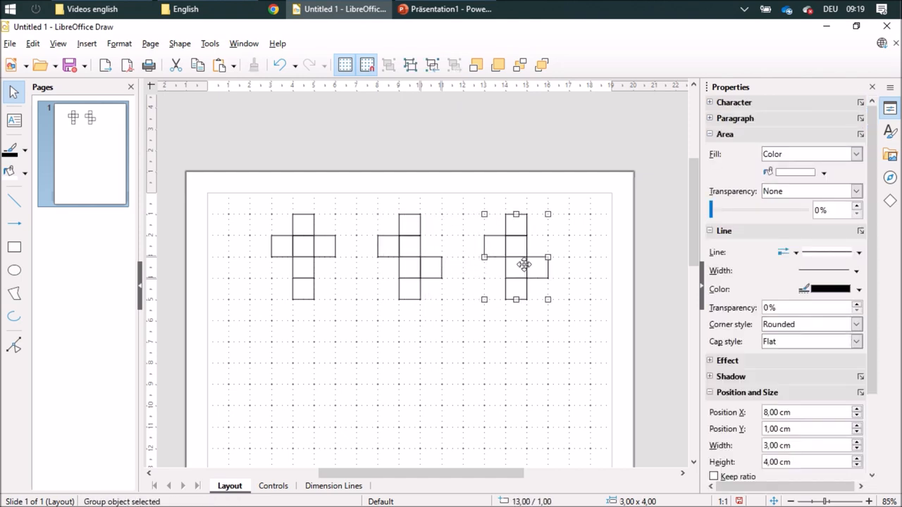
click(432, 65)
click(539, 267)
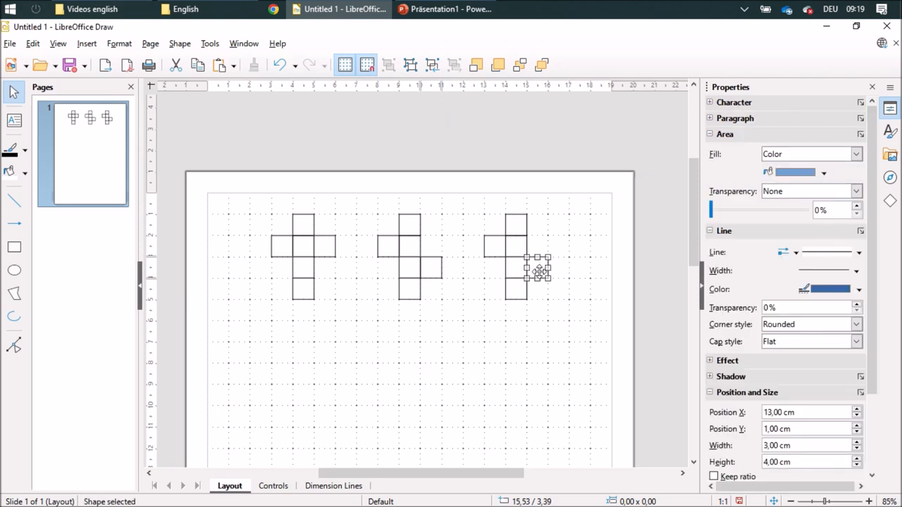
drag(538, 266, 539, 291)
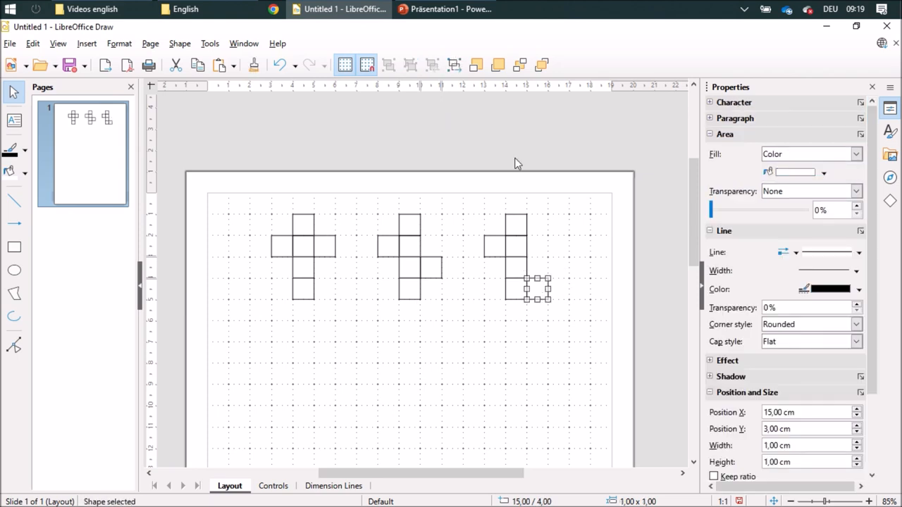
click(455, 65)
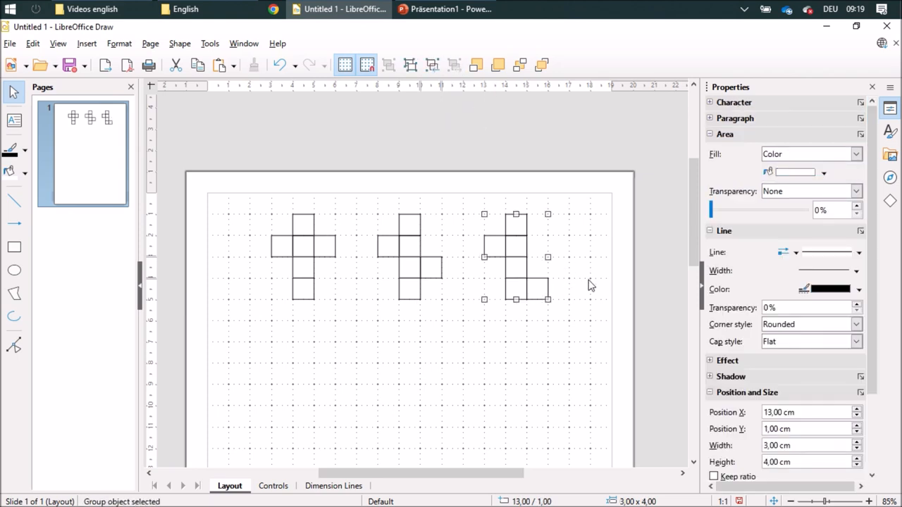